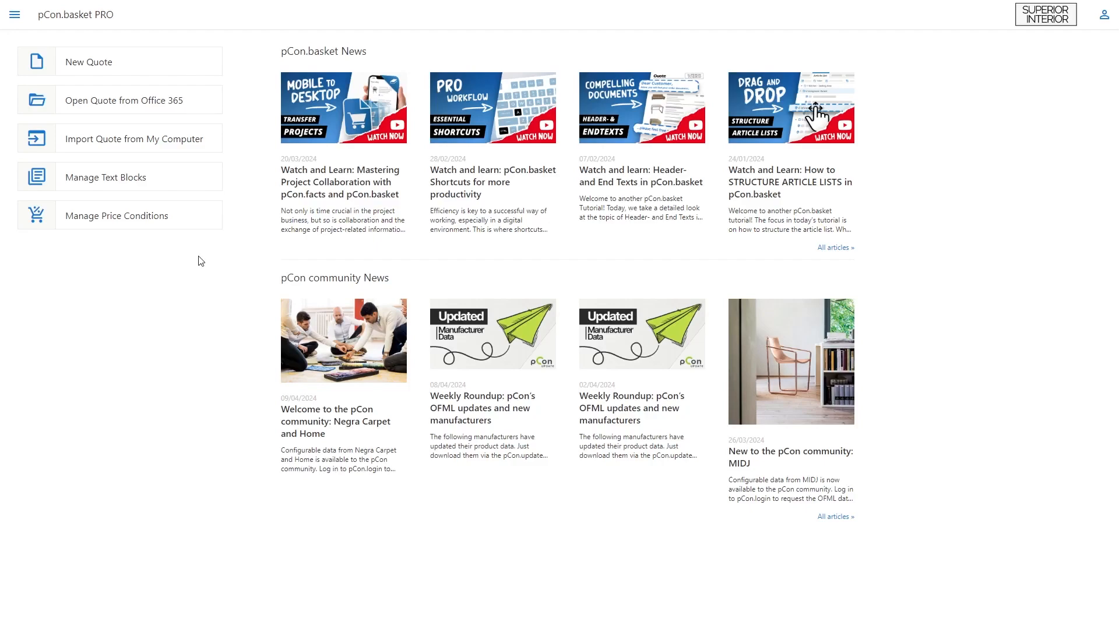
Step: Open the price conditions manager and check which profiles are available
{"action": "left_click", "coordinate": [196, 215]}
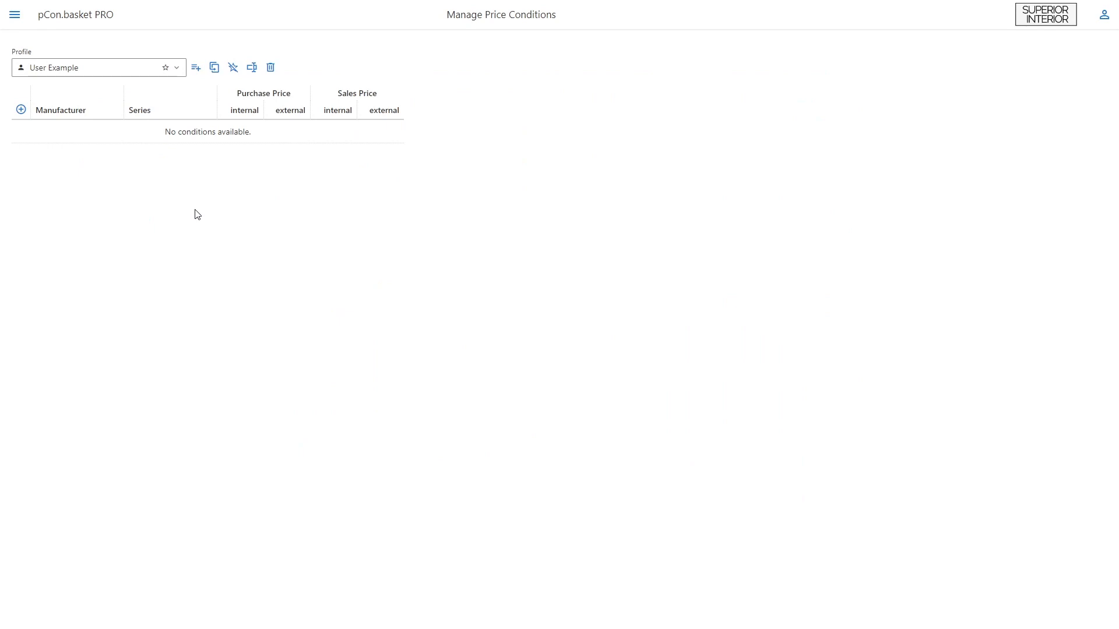
{"action": "left_click", "coordinate": [177, 69]}
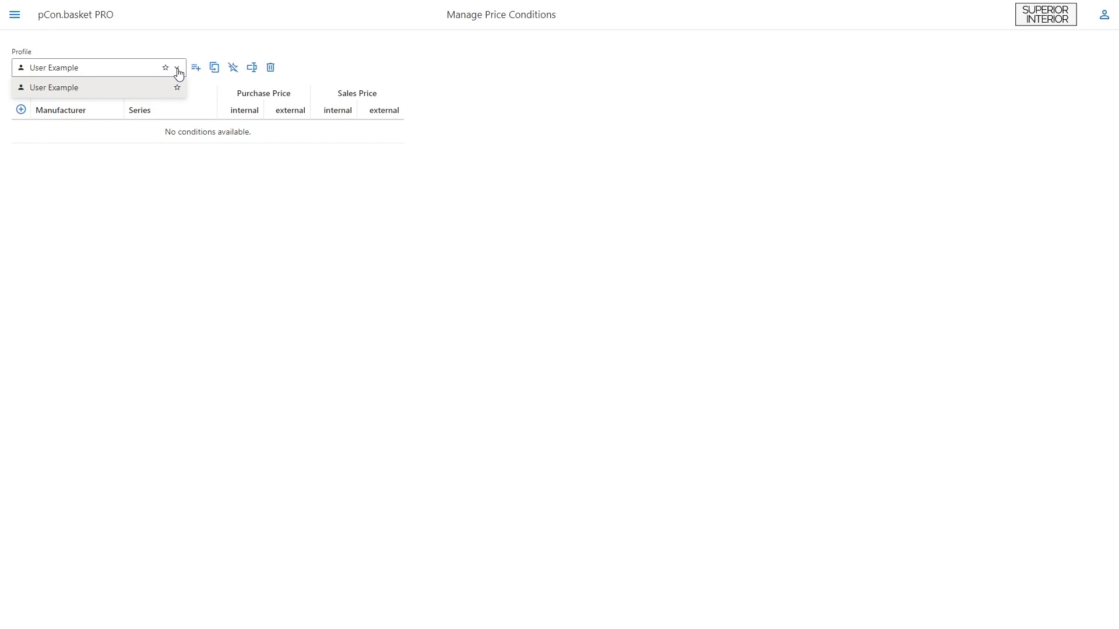
{"action": "left_click", "coordinate": [177, 68]}
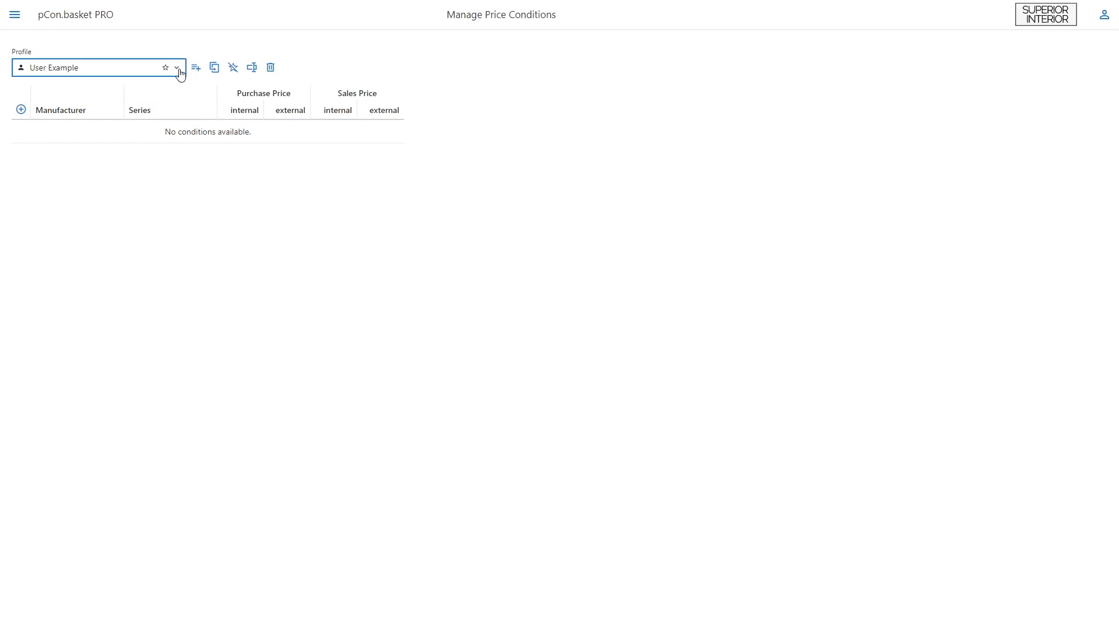
Step: Add a new price condition profile with Organization visibility named Organization Example
{"action": "left_click", "coordinate": [196, 68]}
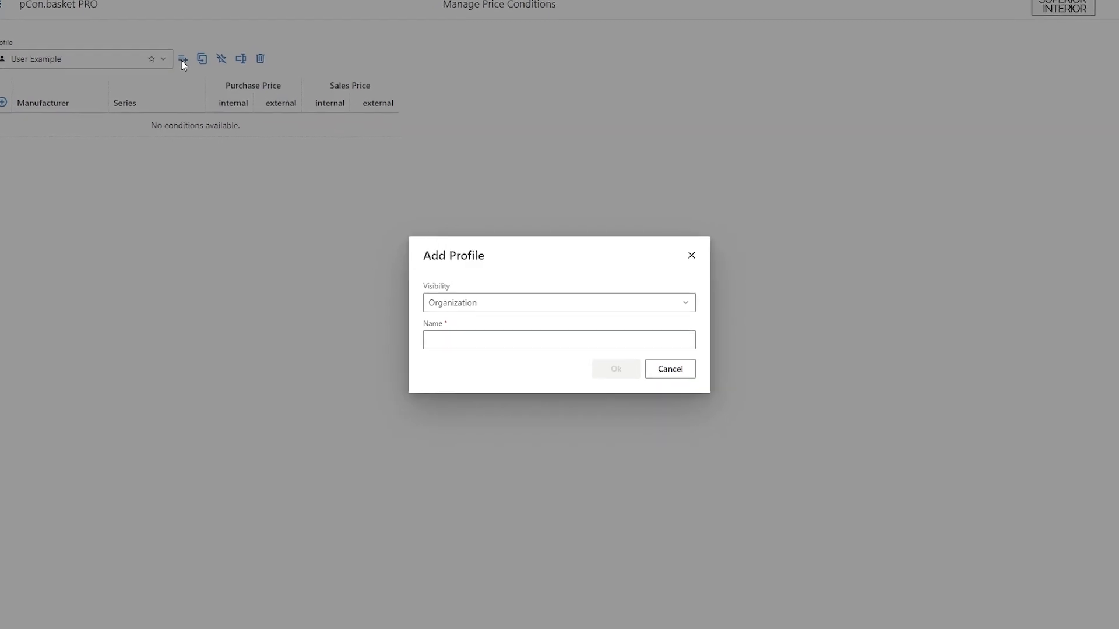
{"action": "left_click", "coordinate": [722, 301]}
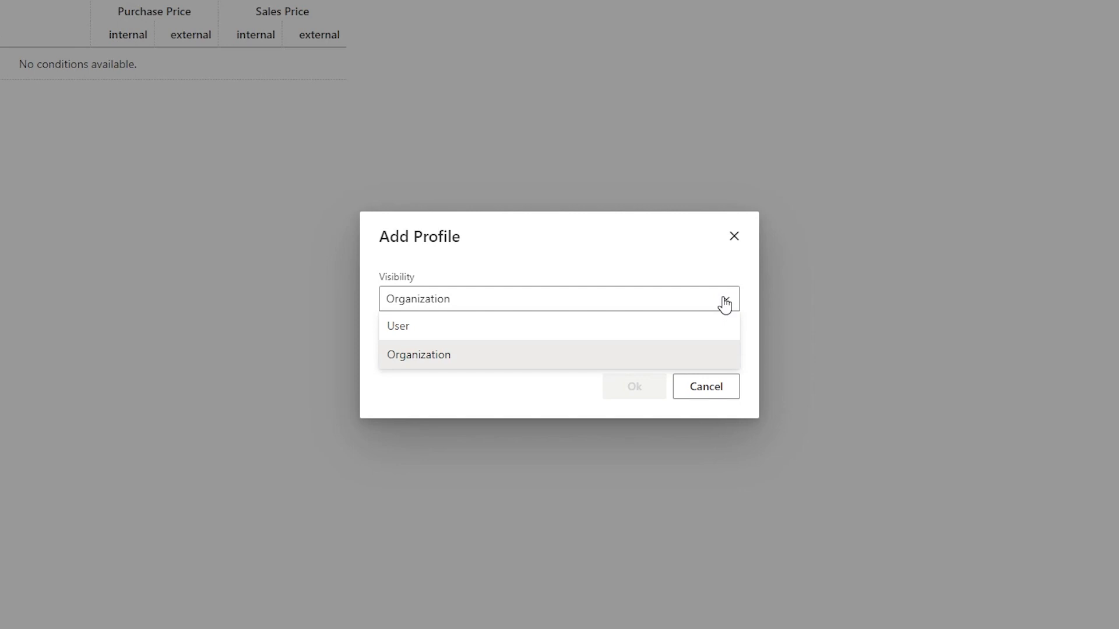
{"action": "left_click", "coordinate": [718, 354]}
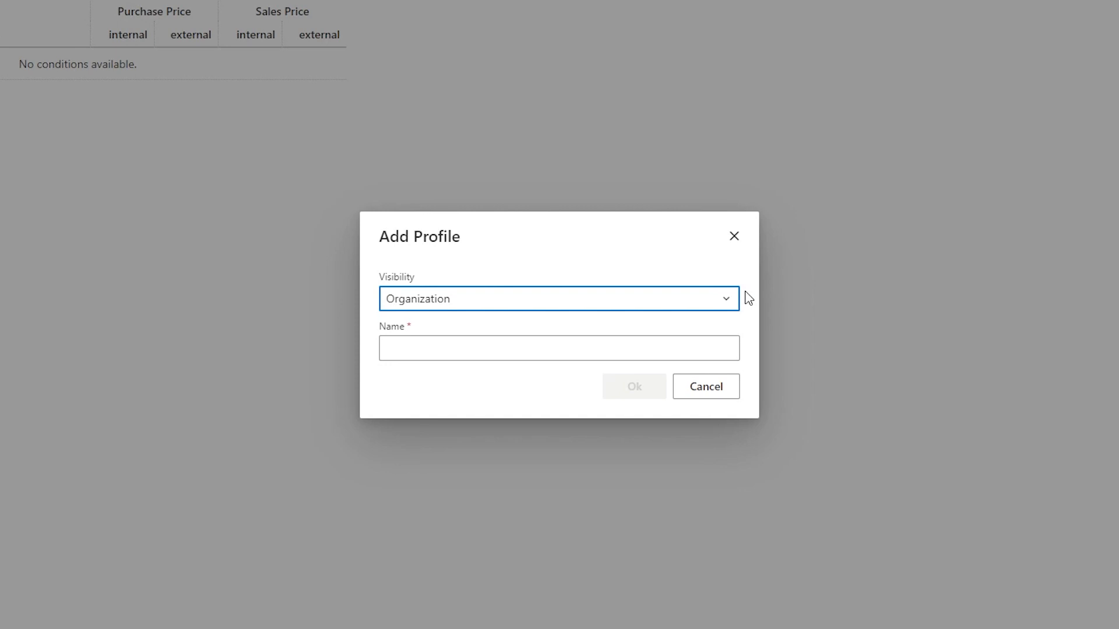
{"action": "left_click", "coordinate": [717, 348]}
{"action": "type", "text": "Organization Example"}
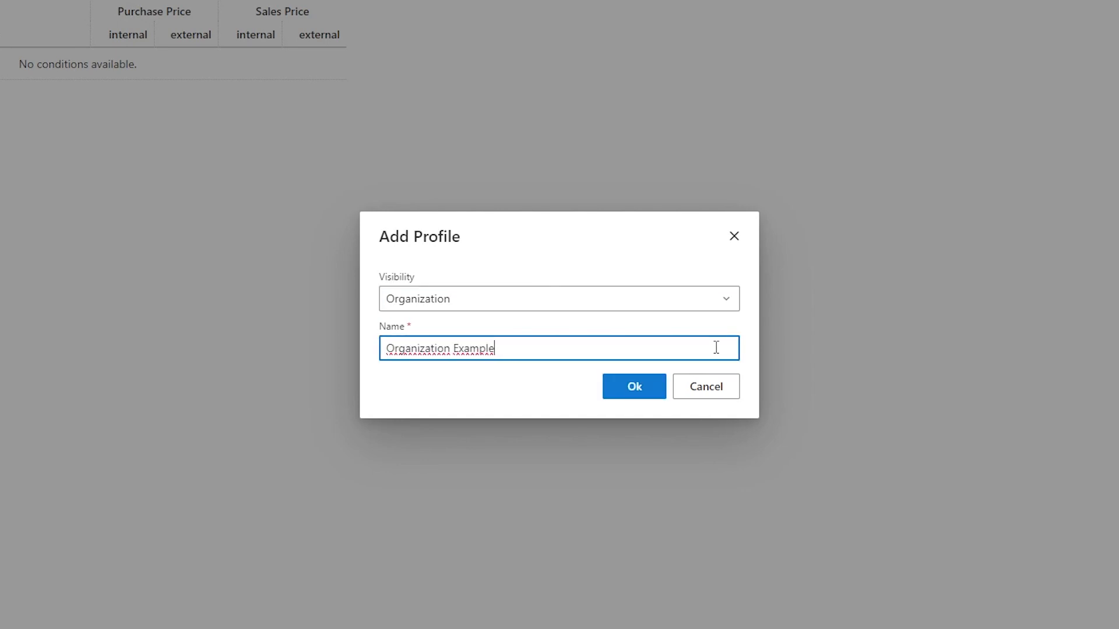
{"action": "left_click", "coordinate": [654, 386]}
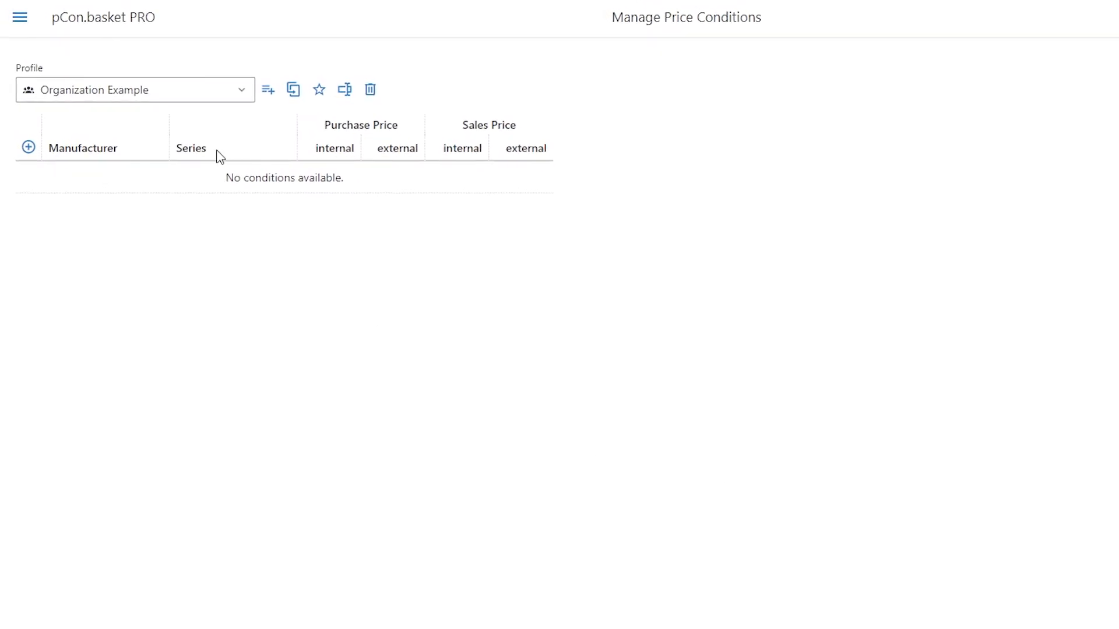
Step: Review the profile list and the favourite marker for Organization Example
{"action": "left_click", "coordinate": [245, 98]}
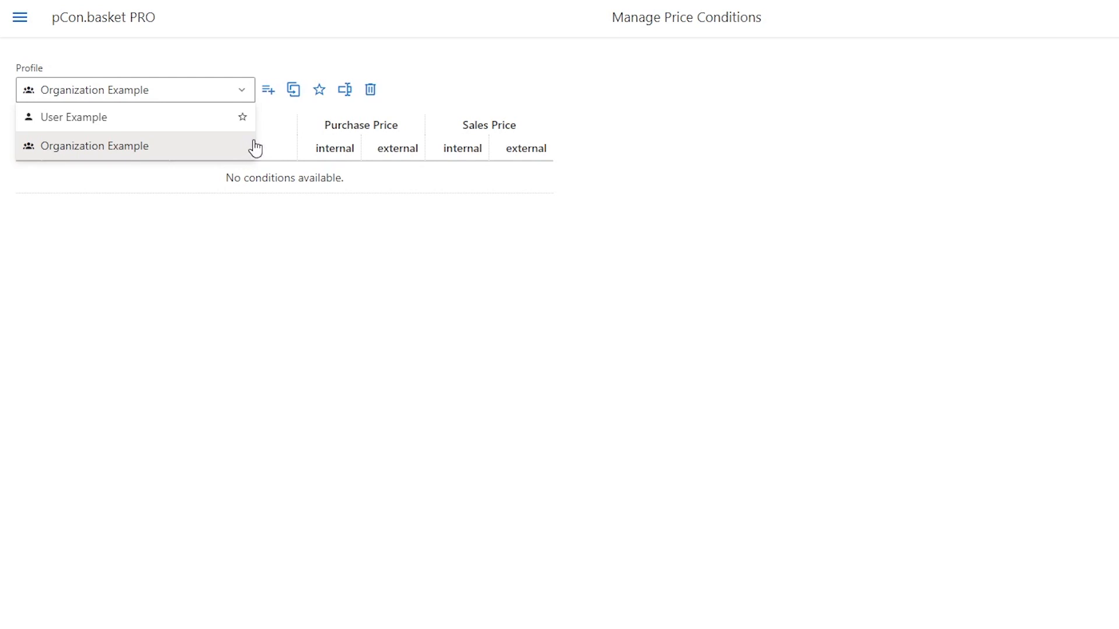
{"action": "left_click", "coordinate": [320, 99]}
{"action": "left_click", "coordinate": [320, 99]}
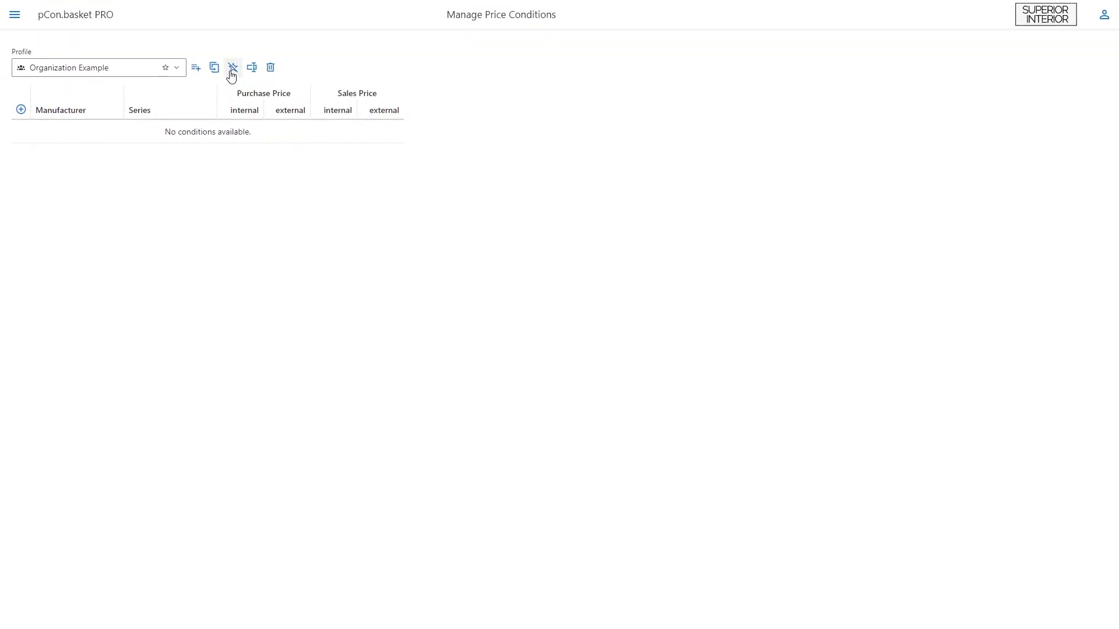
Step: Start a new condition for manufacturer VI - Vitra and series H2 - Home Retail
{"action": "left_click", "coordinate": [15, 115]}
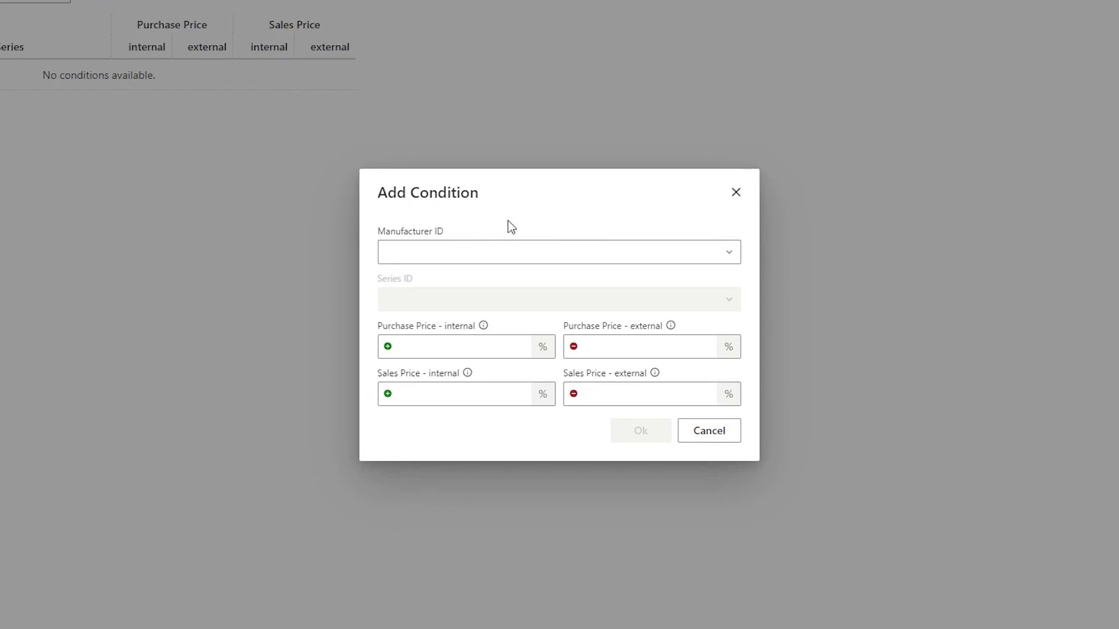
{"action": "left_click", "coordinate": [491, 251]}
{"action": "type", "text": "VI - Vitra"}
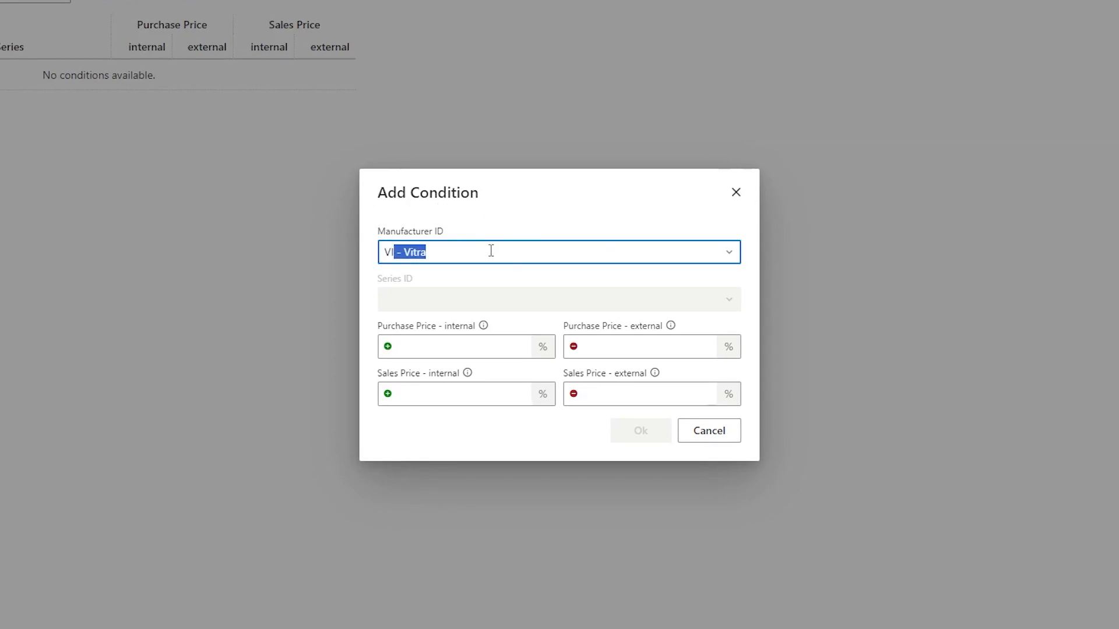
{"action": "key", "text": "Return"}
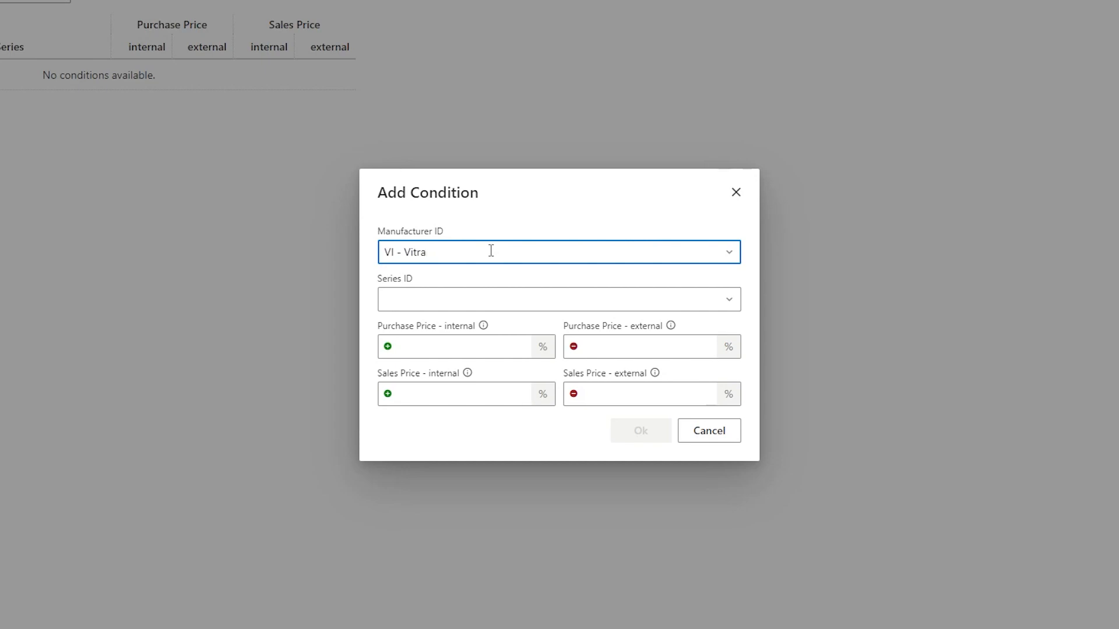
{"action": "left_click", "coordinate": [510, 297]}
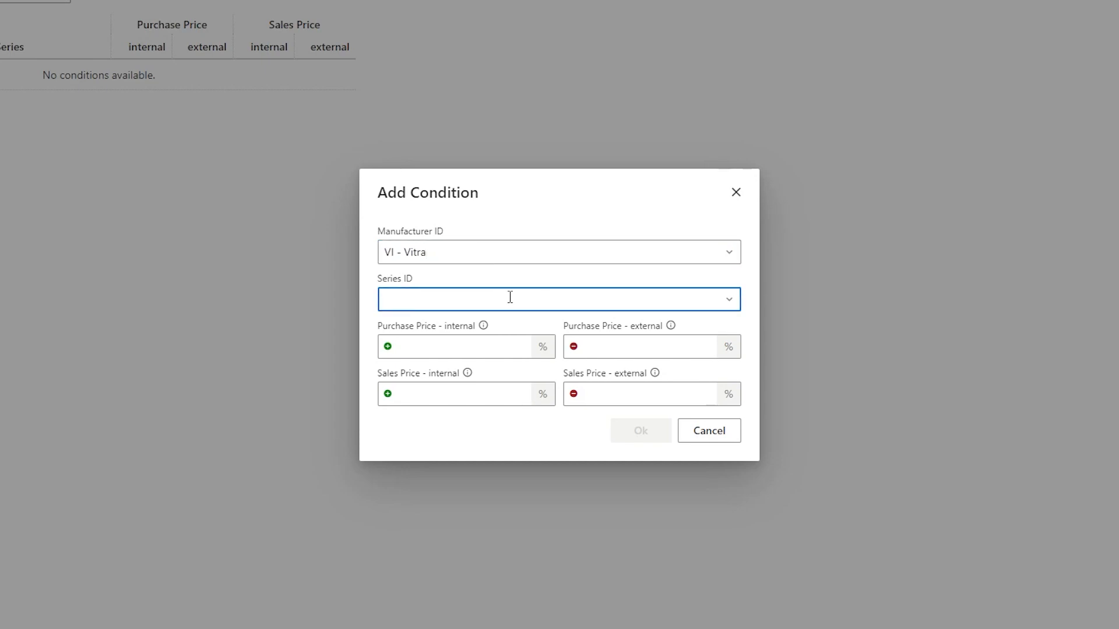
{"action": "type", "text": "H2 - Home Retail"}
{"action": "key", "text": "Return"}
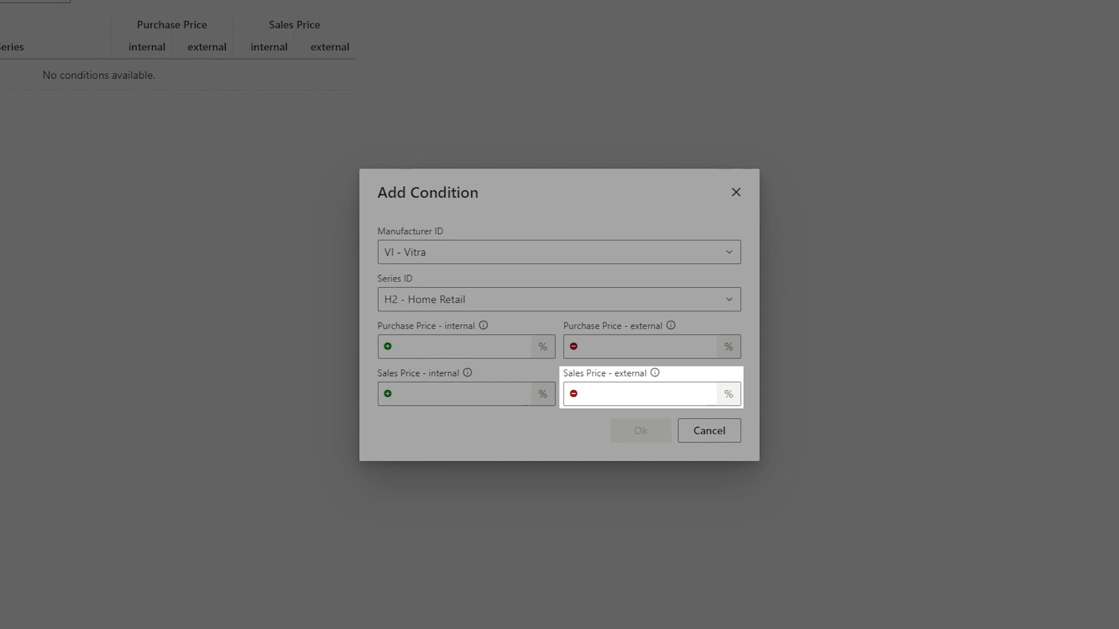
Step: Set the condition's external purchase price to 10 % and external sales price to 5 %, then confirm
{"action": "left_click", "coordinate": [599, 346]}
{"action": "type", "text": "10"}
{"action": "left_click", "coordinate": [615, 392]}
{"action": "type", "text": "5"}
{"action": "left_click", "coordinate": [580, 423]}
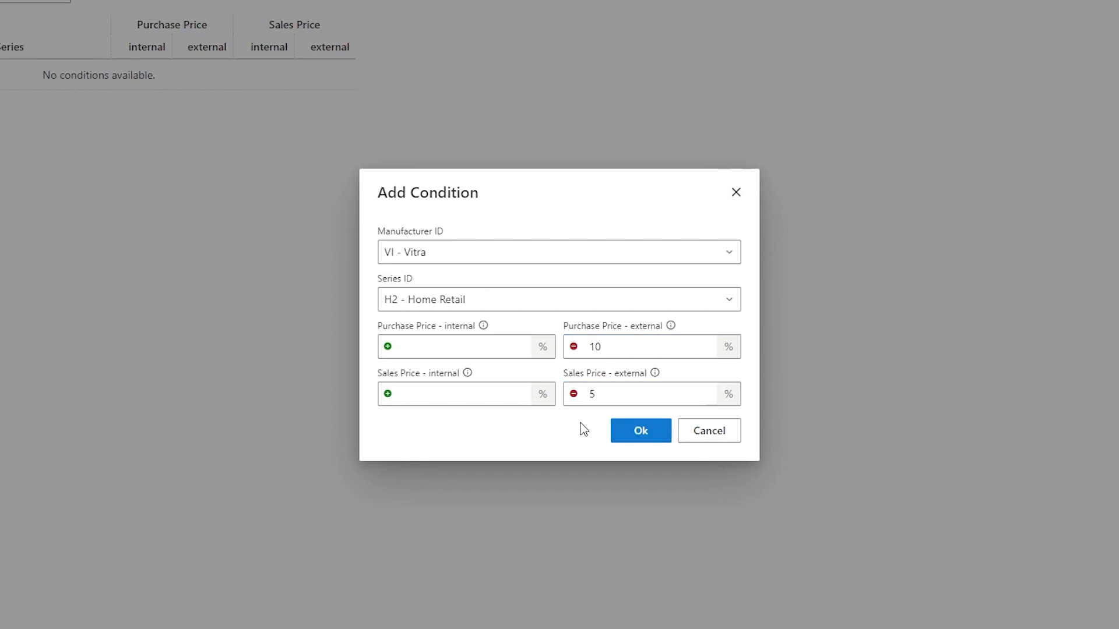
{"action": "left_click", "coordinate": [574, 394]}
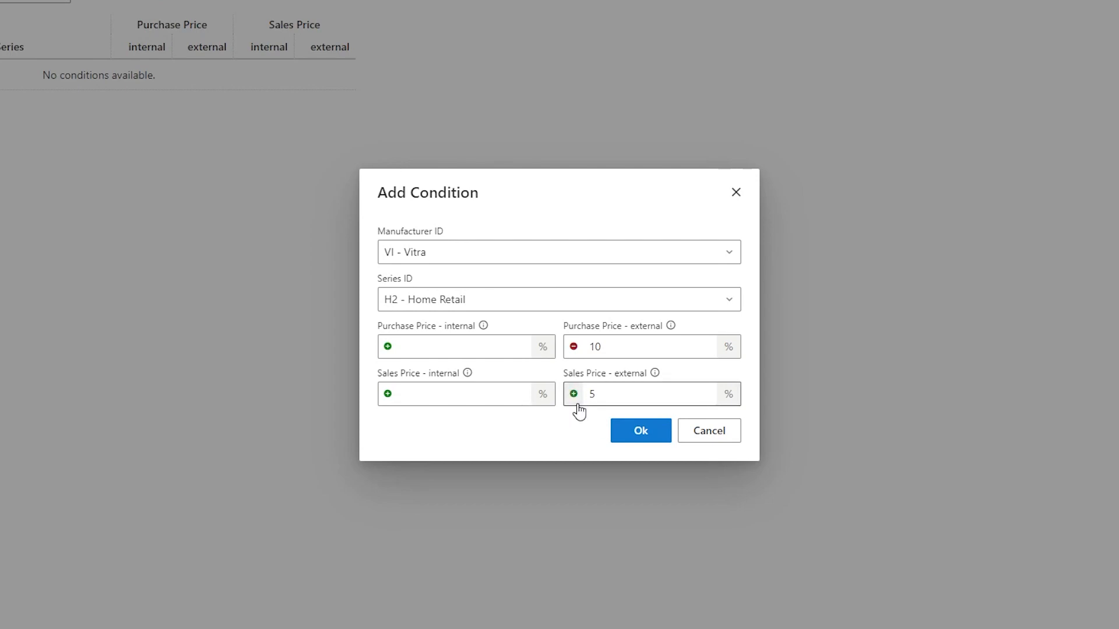
{"action": "left_click", "coordinate": [576, 403]}
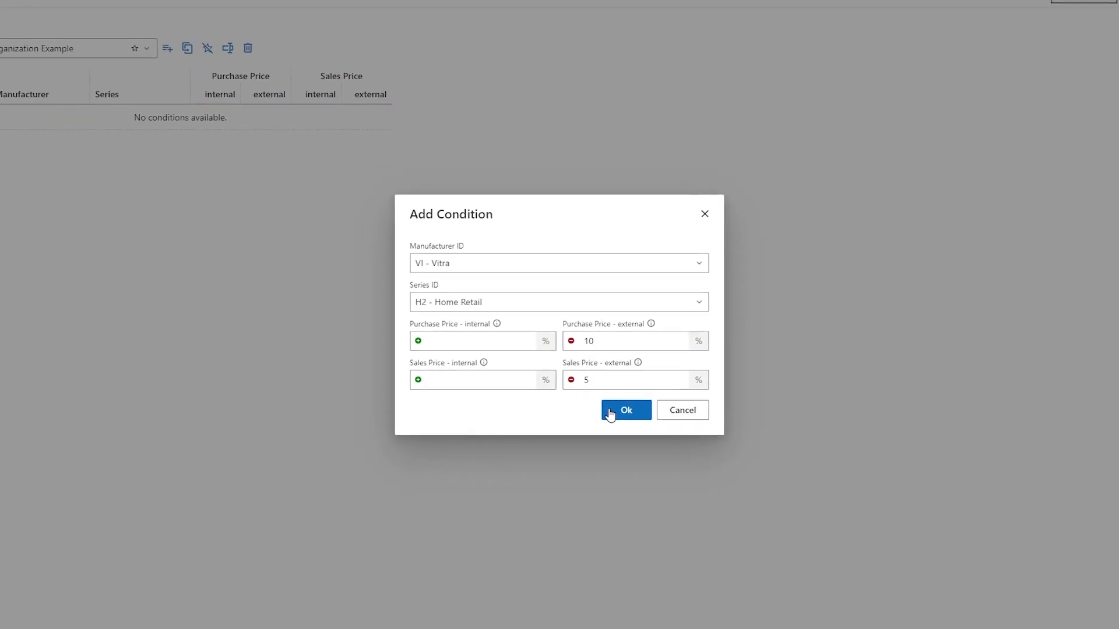
{"action": "left_click", "coordinate": [620, 403]}
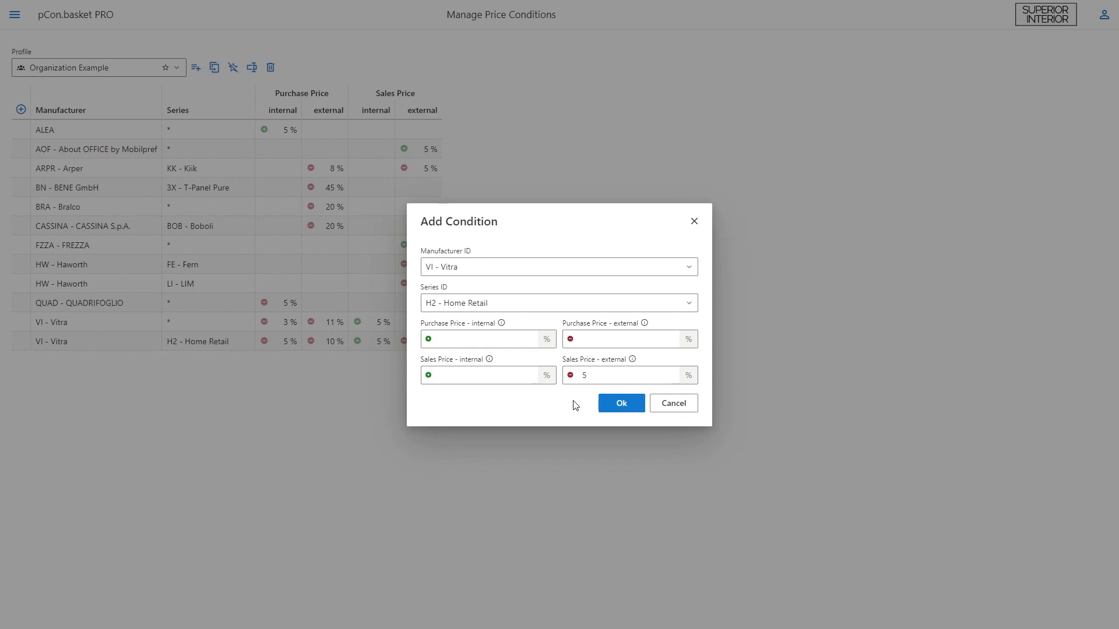
Step: Add a condition for all manufacturers with internal and external sales price of 5 %
{"action": "left_click", "coordinate": [603, 404]}
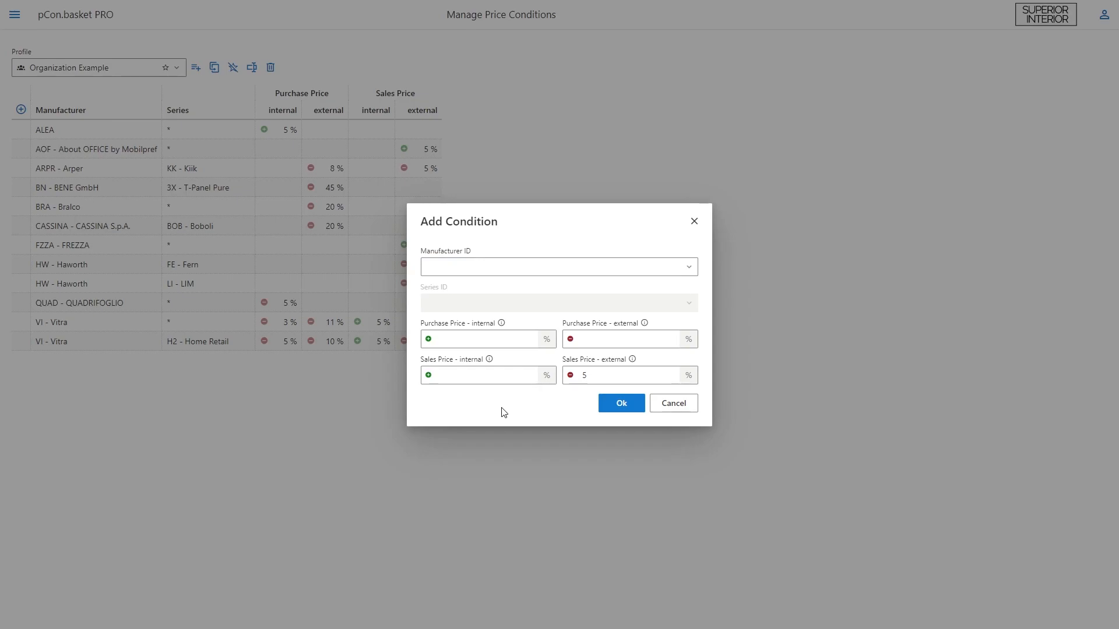
{"action": "left_click", "coordinate": [501, 381]}
{"action": "type", "text": "5"}
{"action": "left_click", "coordinate": [501, 400]}
{"action": "left_click", "coordinate": [603, 403]}
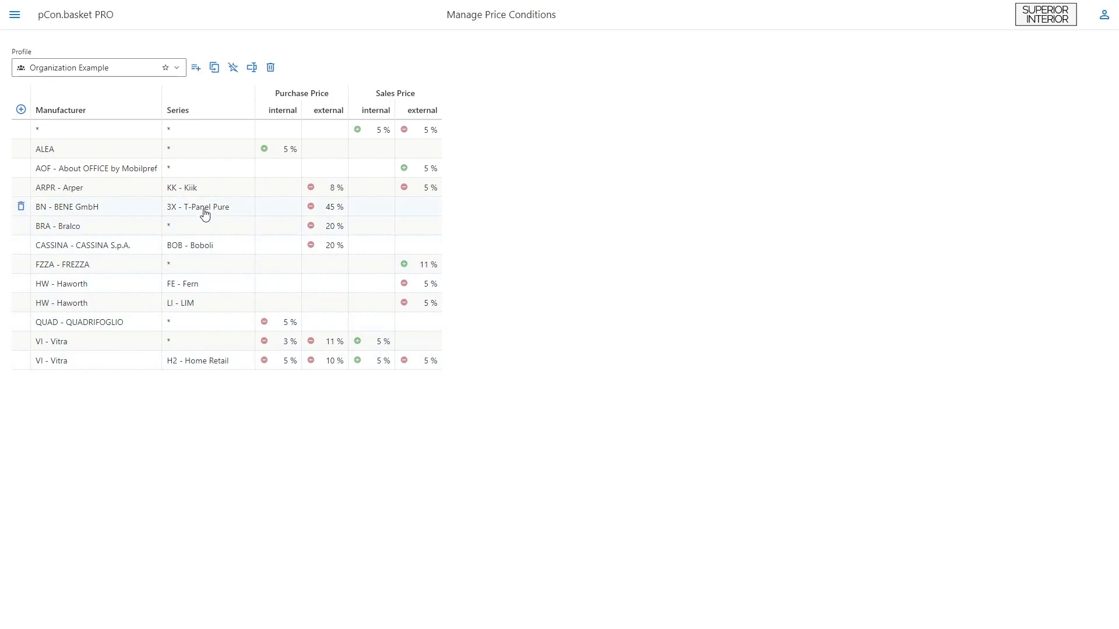
Step: Delete the condition that applies to all manufacturers and series
{"action": "double_click", "coordinate": [190, 140]}
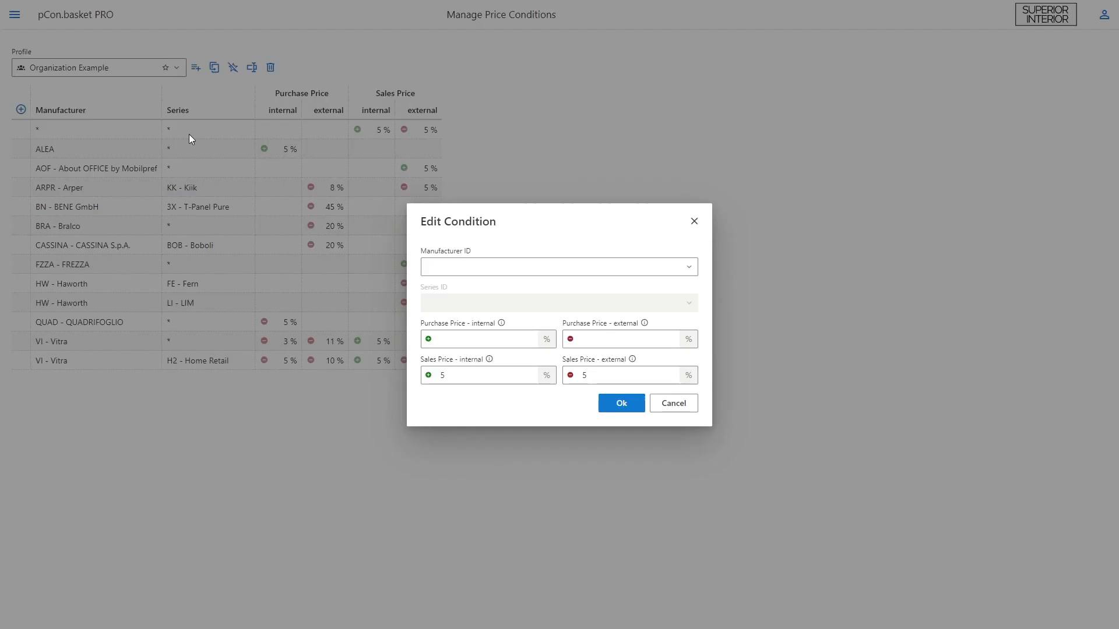
{"action": "left_click", "coordinate": [190, 138]}
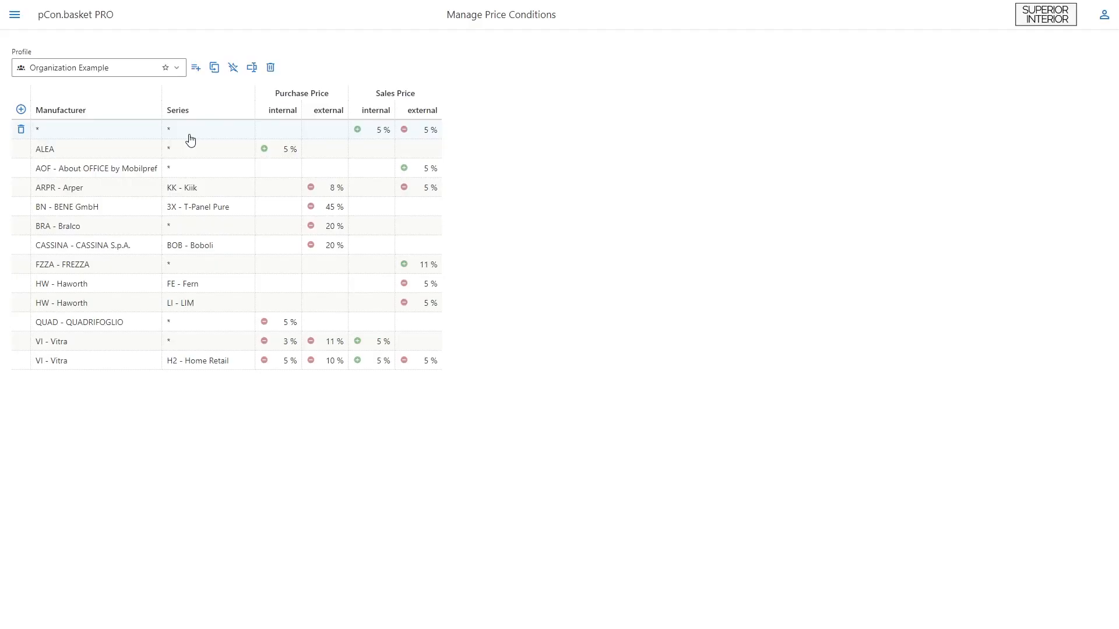
{"action": "left_click", "coordinate": [22, 130]}
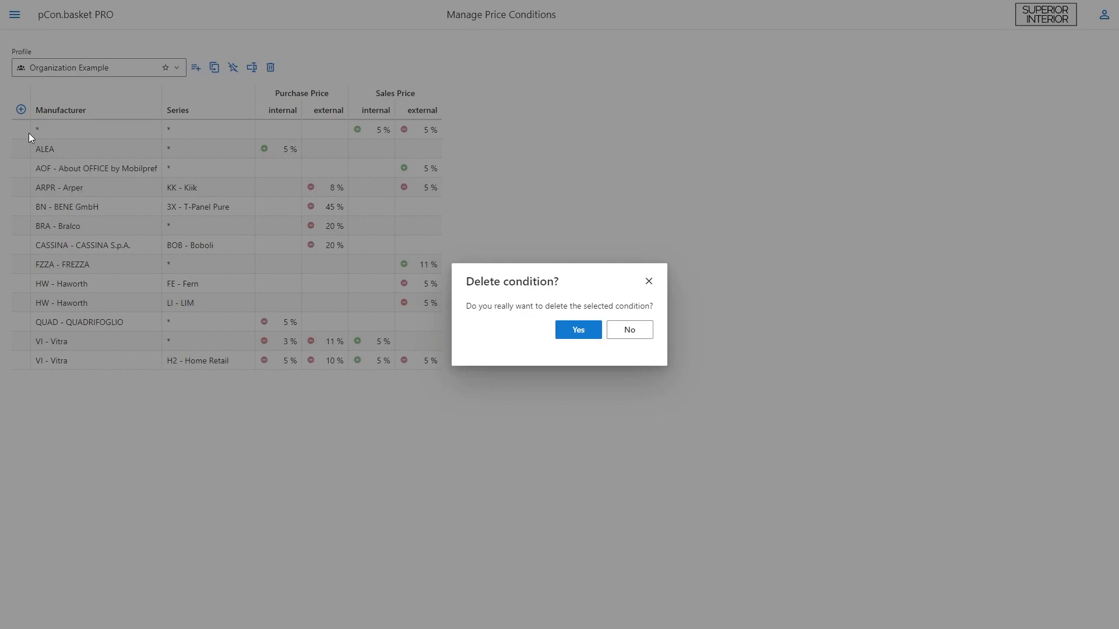
{"action": "key", "text": "Return"}
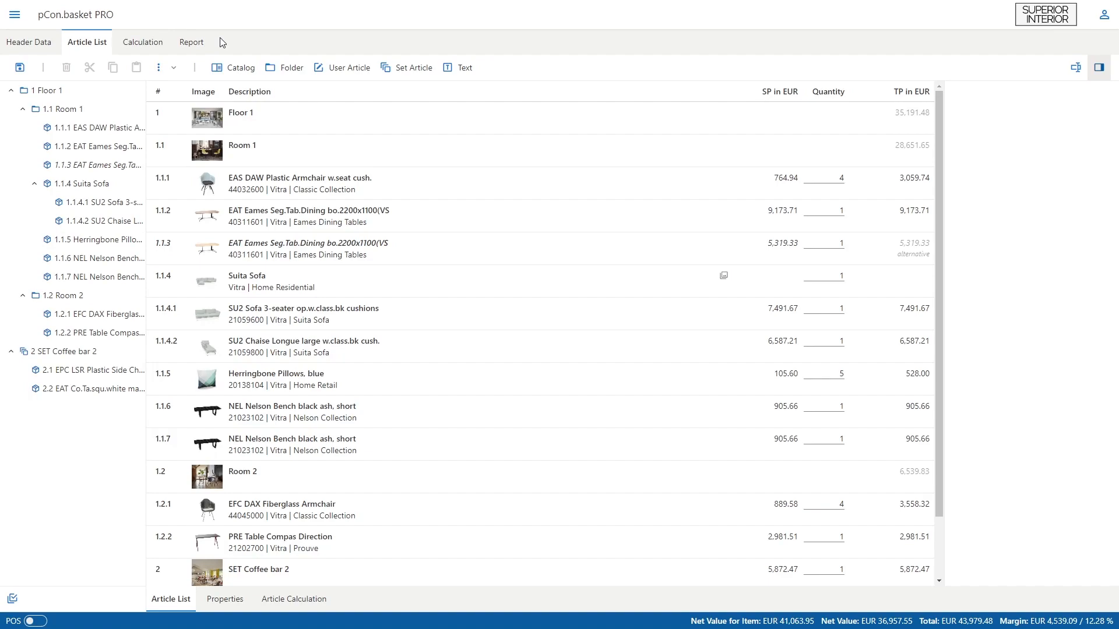
Step: Assign the Organization Example price condition profile to the quote and update all existing items
{"action": "left_click", "coordinate": [51, 48]}
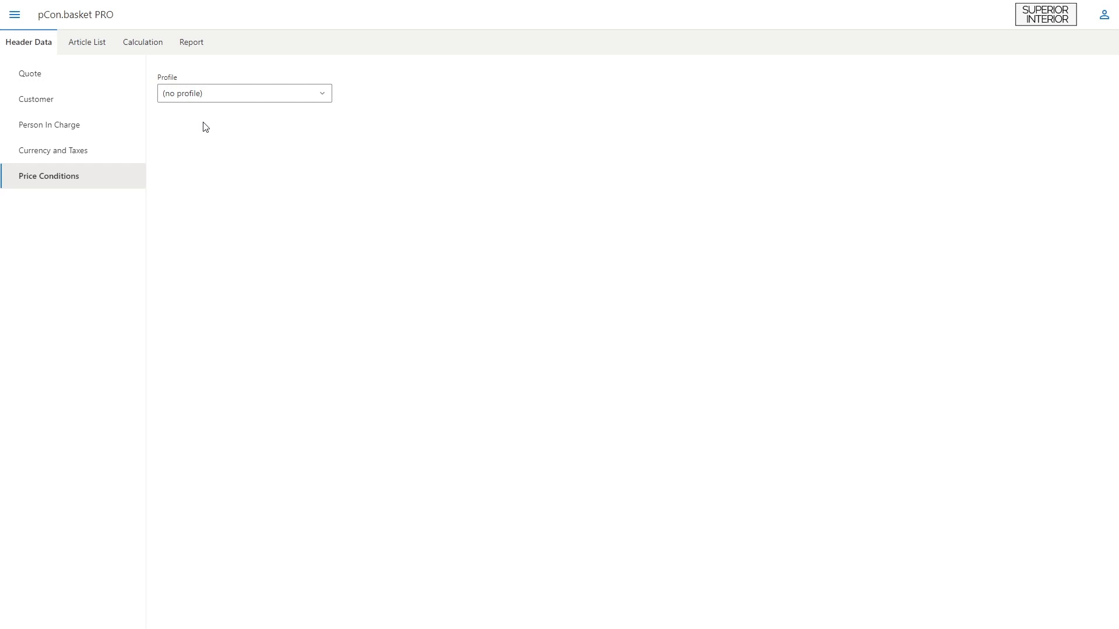
{"action": "left_click", "coordinate": [321, 104]}
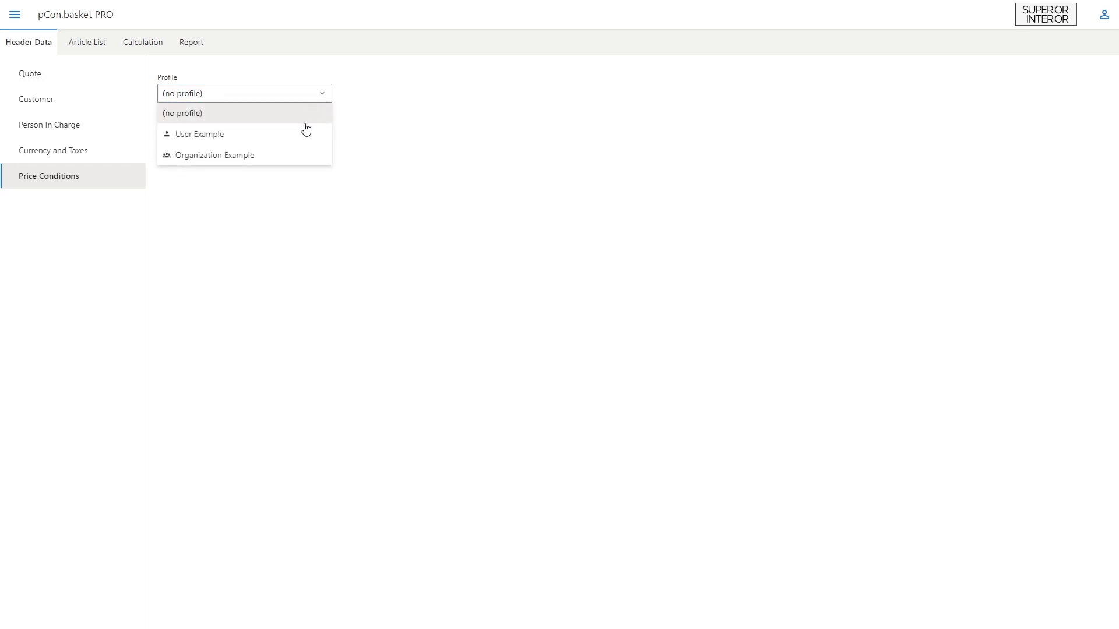
{"action": "left_click", "coordinate": [308, 155]}
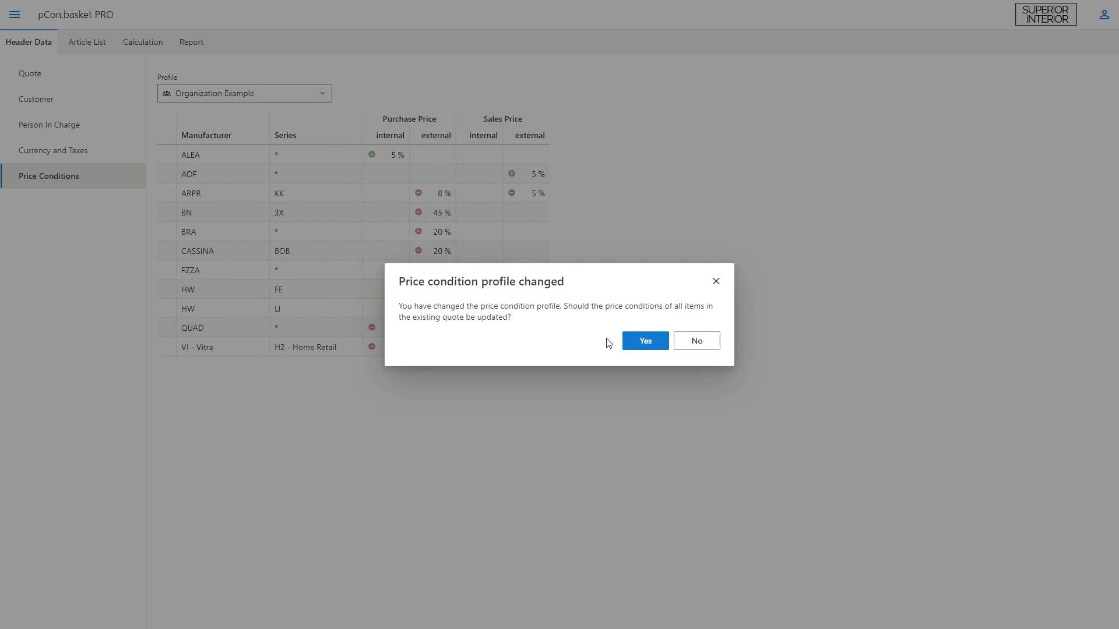
{"action": "left_click", "coordinate": [645, 341]}
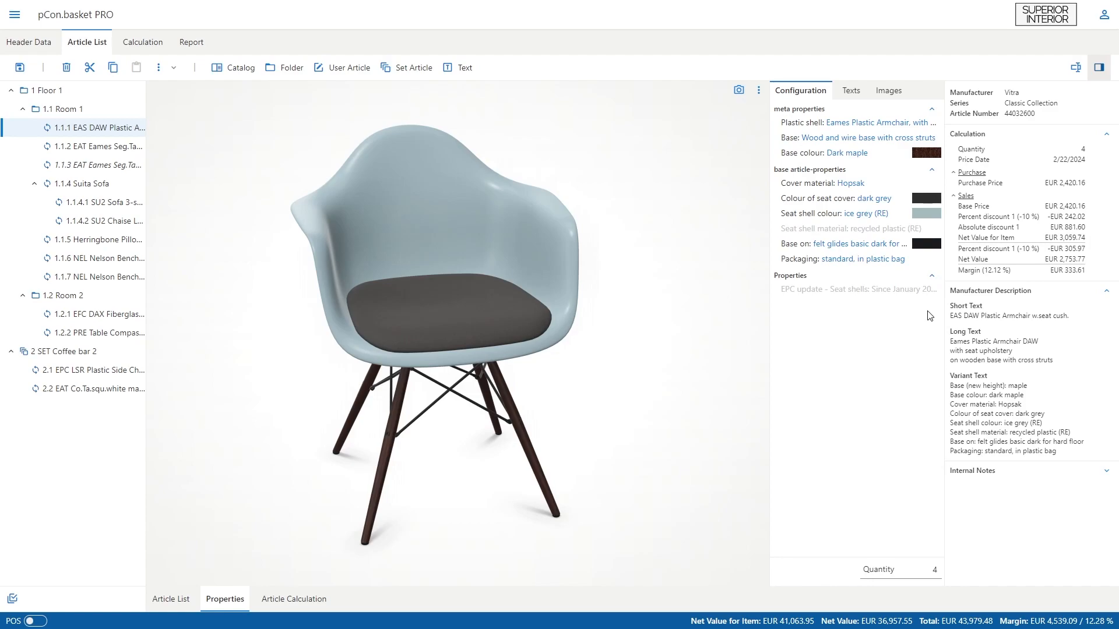
Step: Change the Eames plastic armchair's seat shell colour to light grey (RE)
{"action": "left_click", "coordinate": [928, 216]}
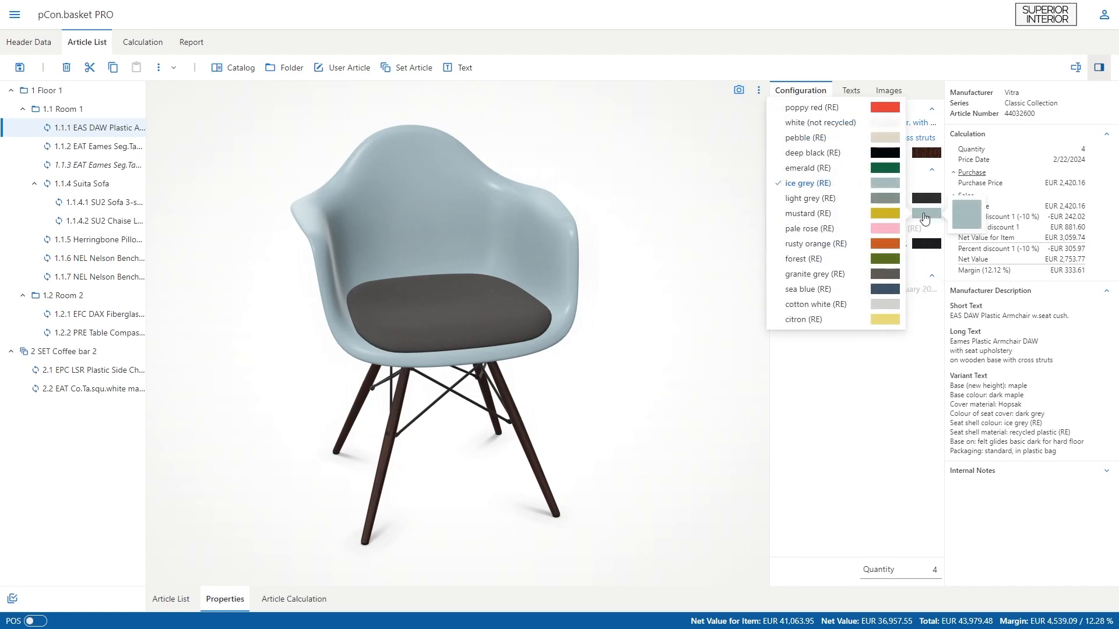
{"action": "left_click", "coordinate": [890, 202]}
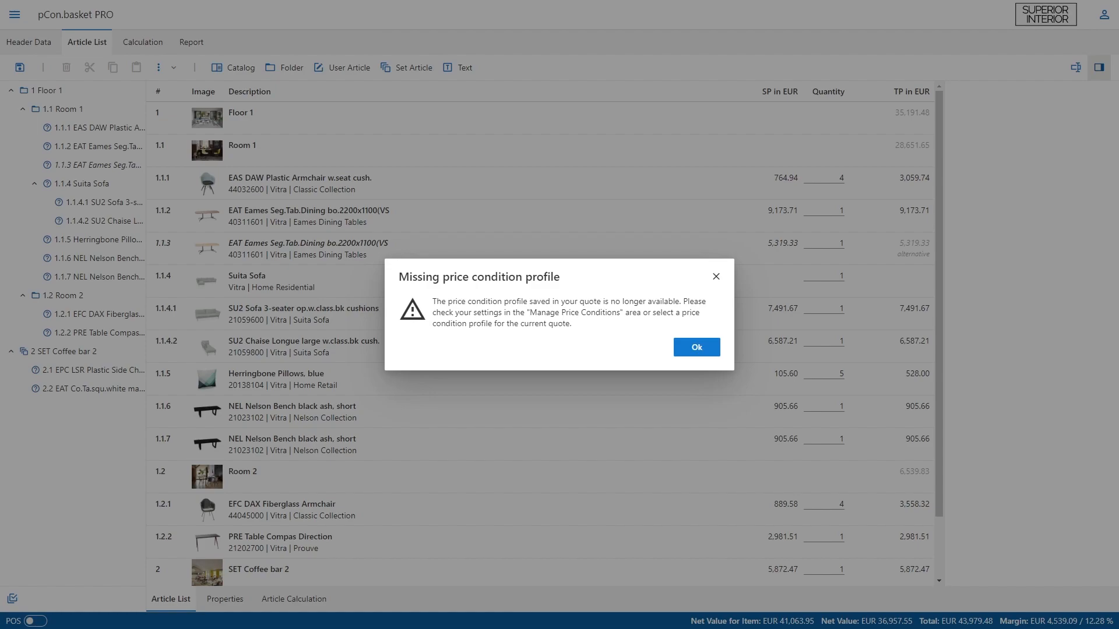
Step: Reselect Organization Example as the quote's price condition profile and apply it to all items
{"action": "left_click", "coordinate": [679, 349]}
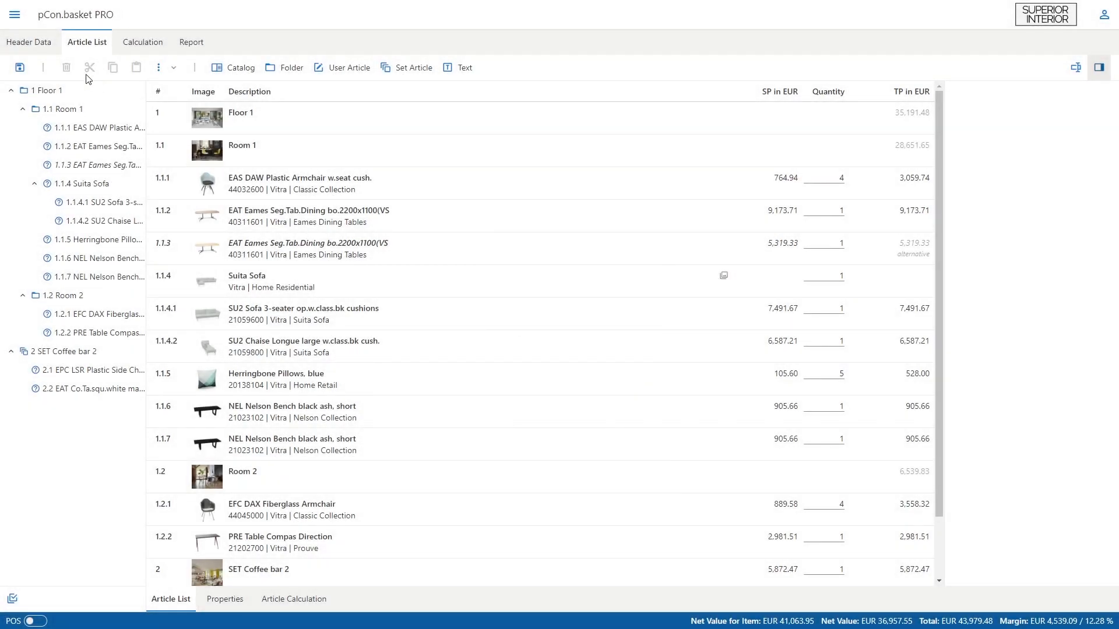
{"action": "left_click", "coordinate": [54, 48]}
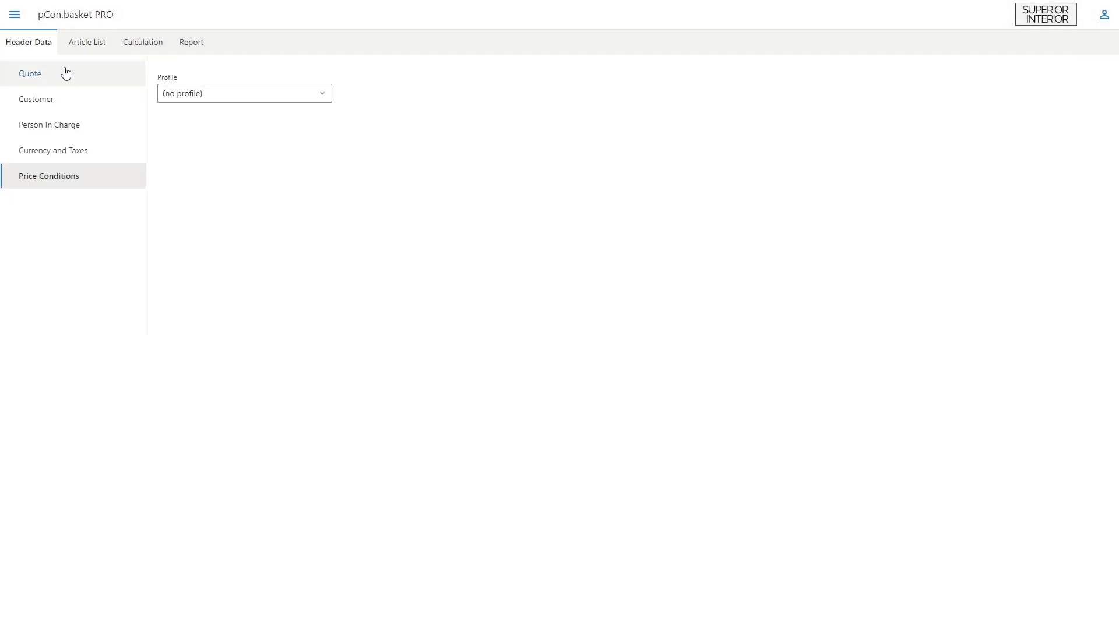
{"action": "left_click", "coordinate": [324, 99]}
{"action": "left_click", "coordinate": [287, 154]}
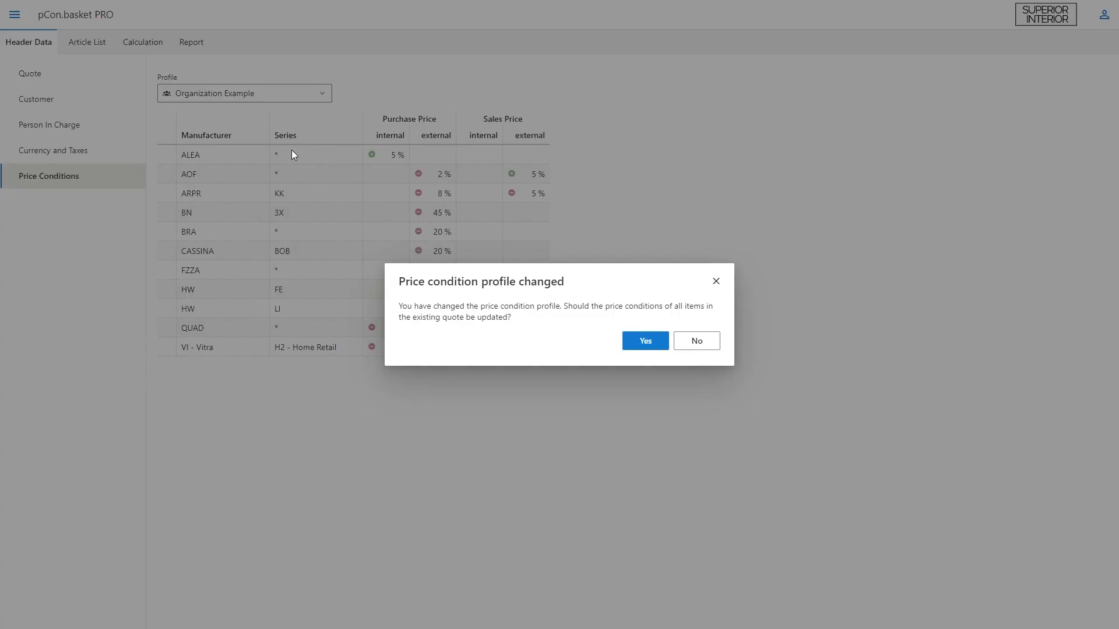
{"action": "left_click", "coordinate": [626, 347]}
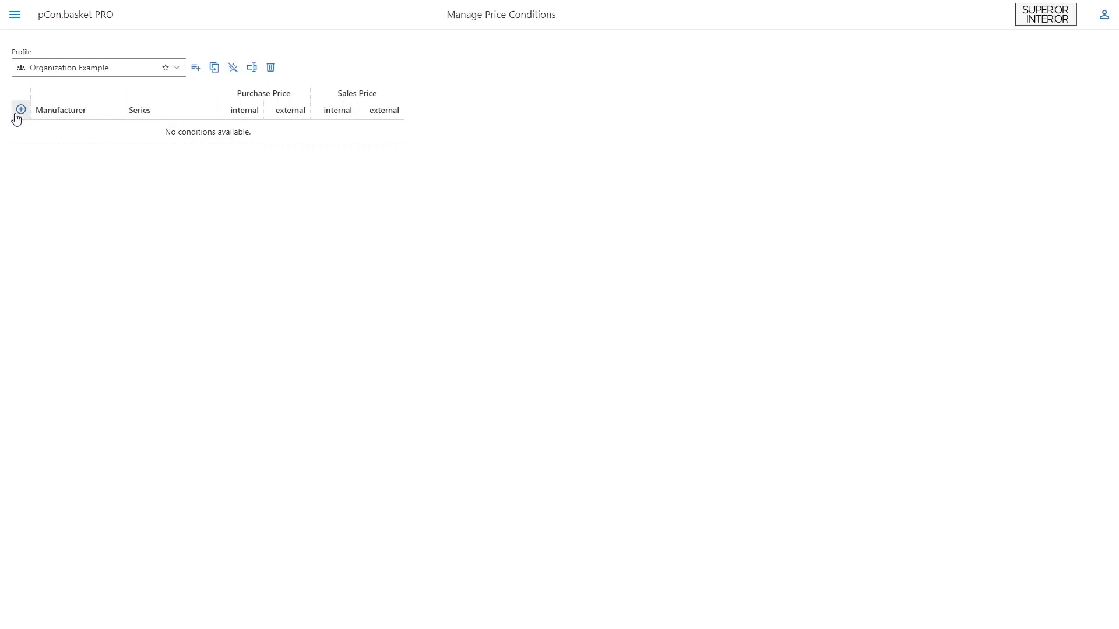
Step: Add another condition for manufacturer VI - Vitra and series H2 - Home Retail
{"action": "left_click", "coordinate": [16, 113]}
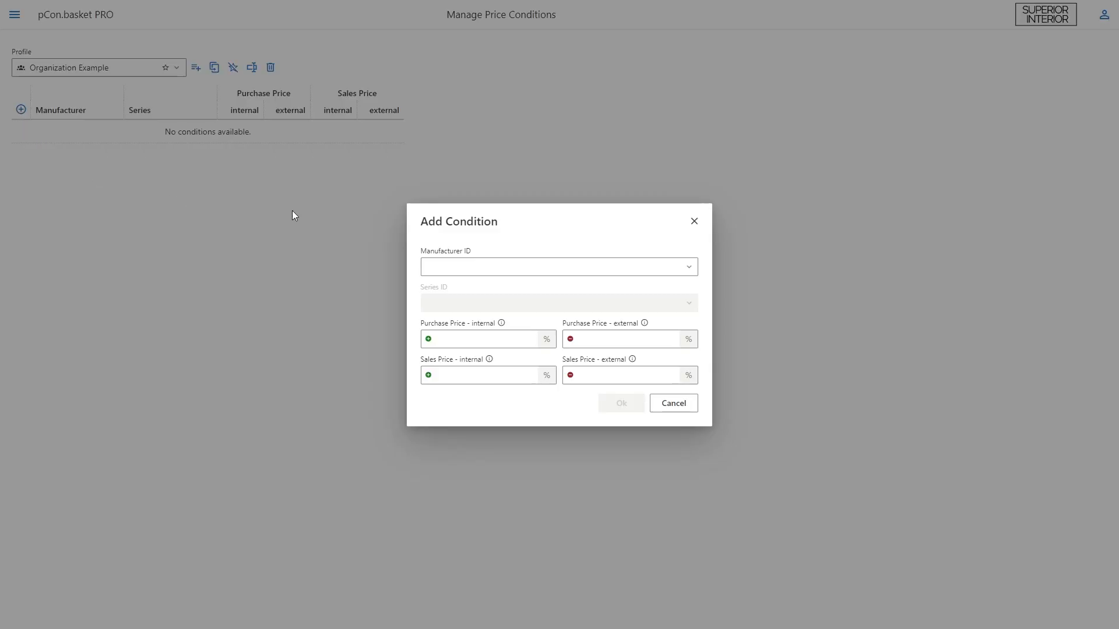
{"action": "left_click", "coordinate": [507, 266]}
{"action": "type", "text": "VI - Vitra"}
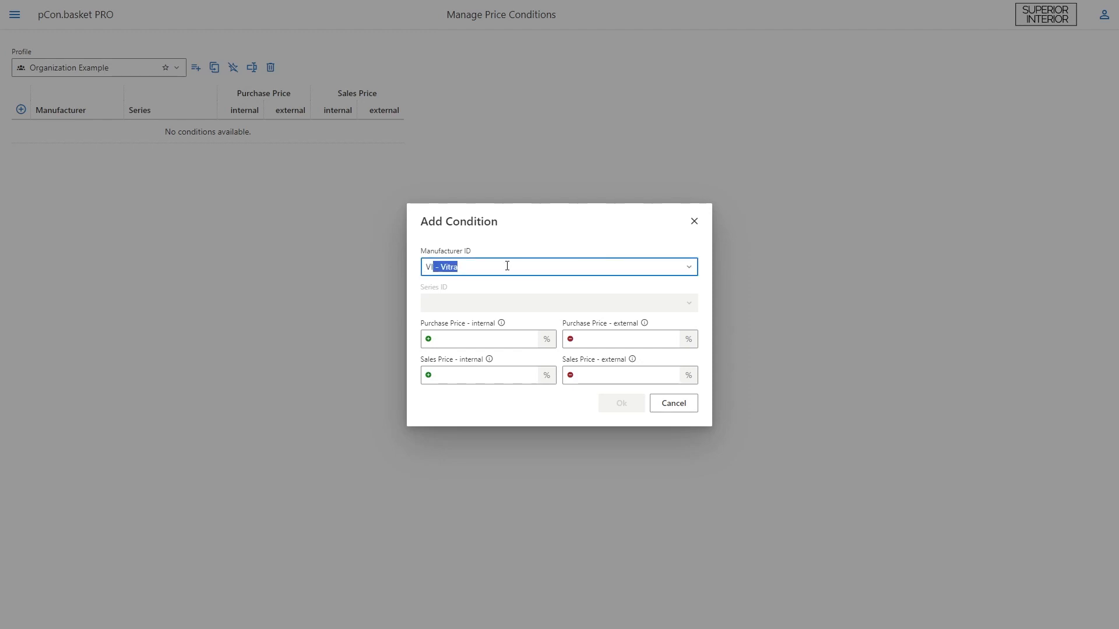
{"action": "key", "text": "Return"}
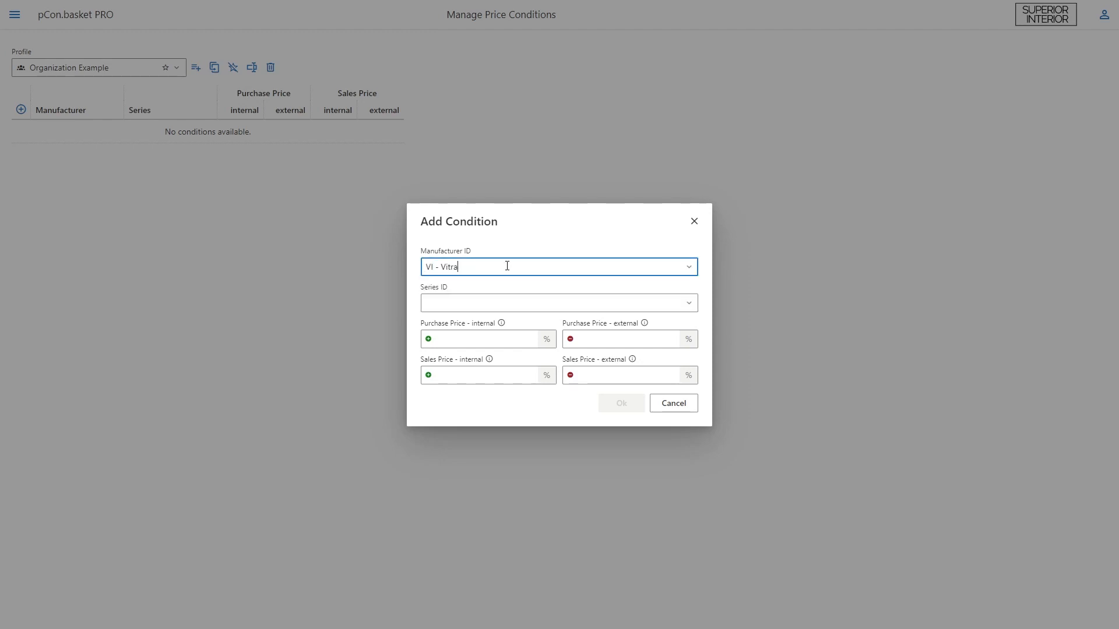
{"action": "left_click", "coordinate": [522, 301]}
{"action": "type", "text": "H2"}
{"action": "key", "text": "Return"}
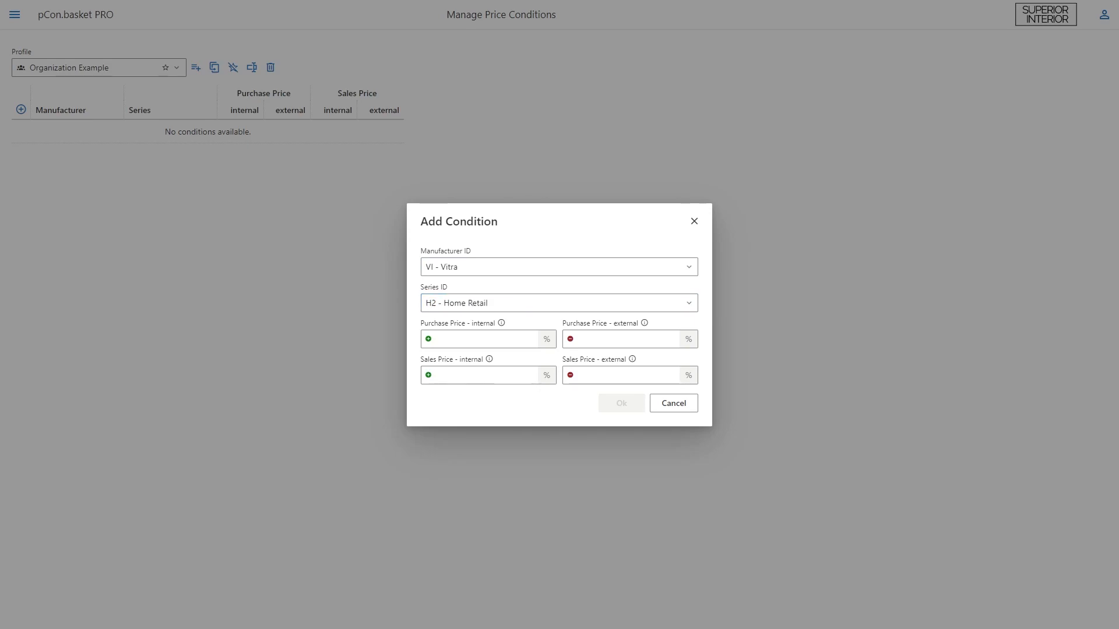